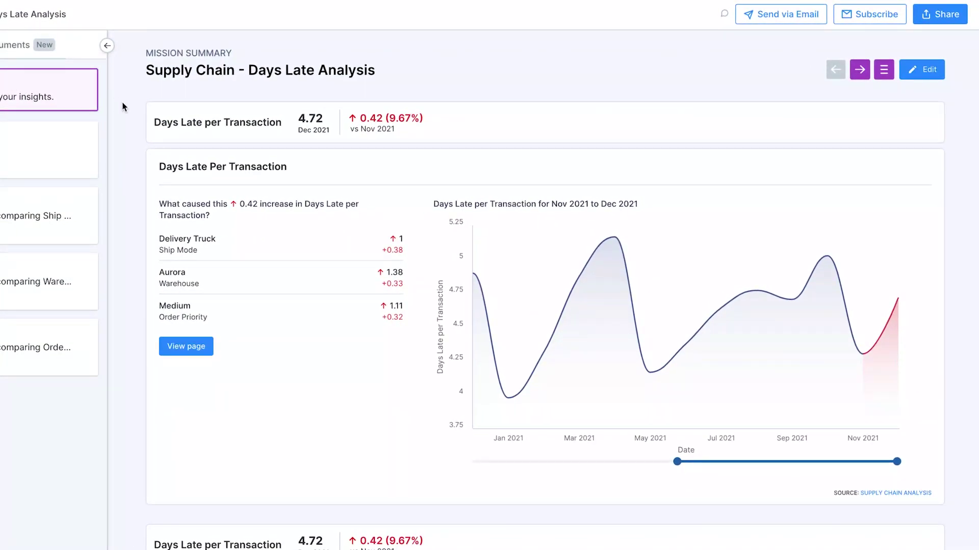
Open Days Late Per Transaction and drill into Comparing Ship Mode, where Delivery Truck contributes most.
scroll(127, 108, down, 6)
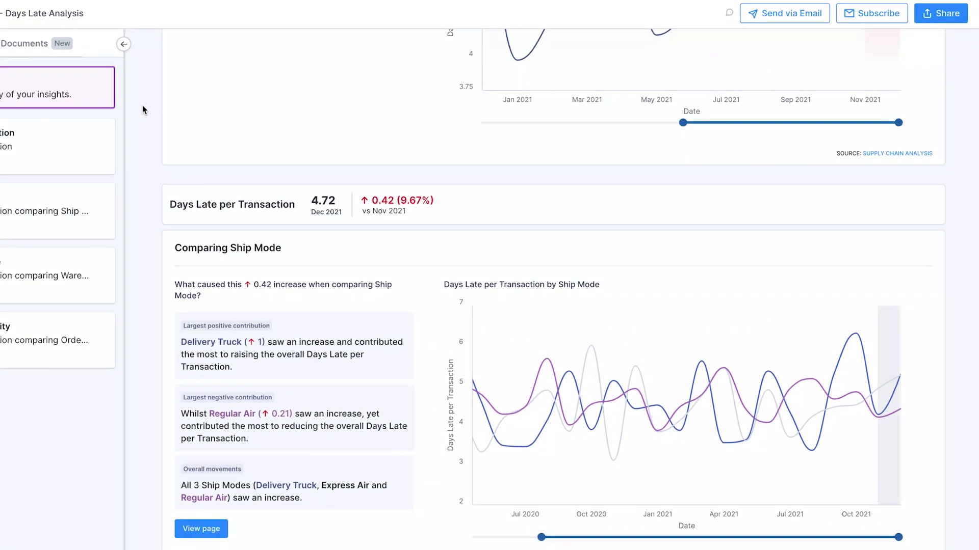
scroll(157, 102, down, 8)
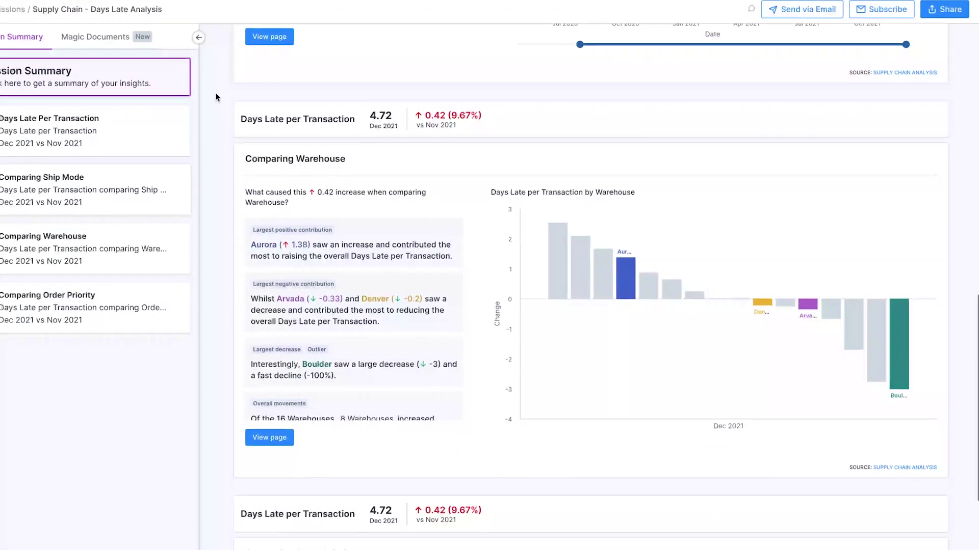
scroll(229, 93, down, 5)
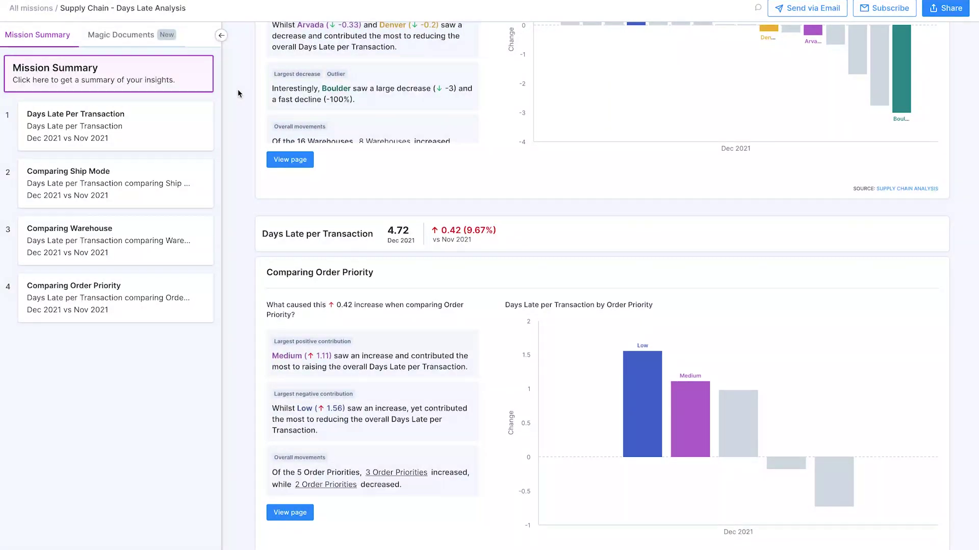
click(182, 132)
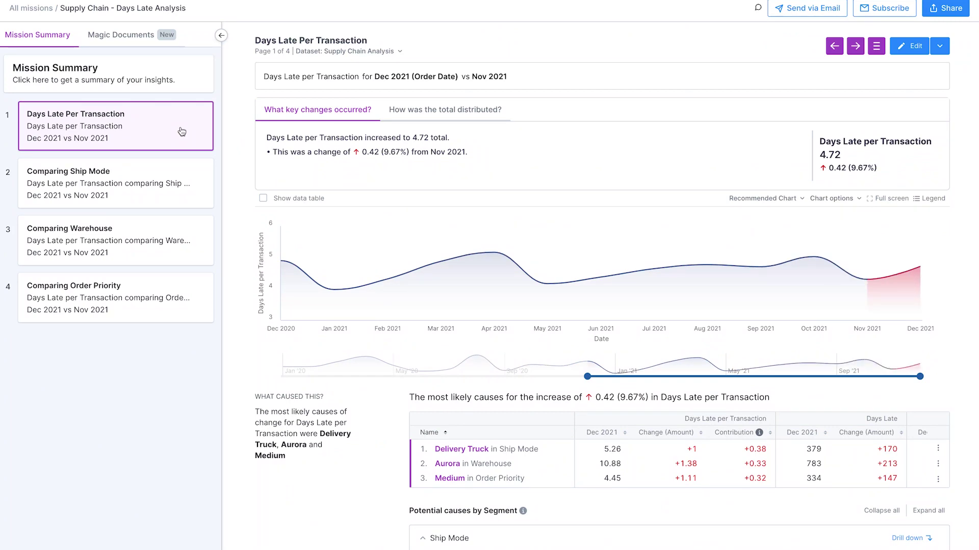
click(181, 193)
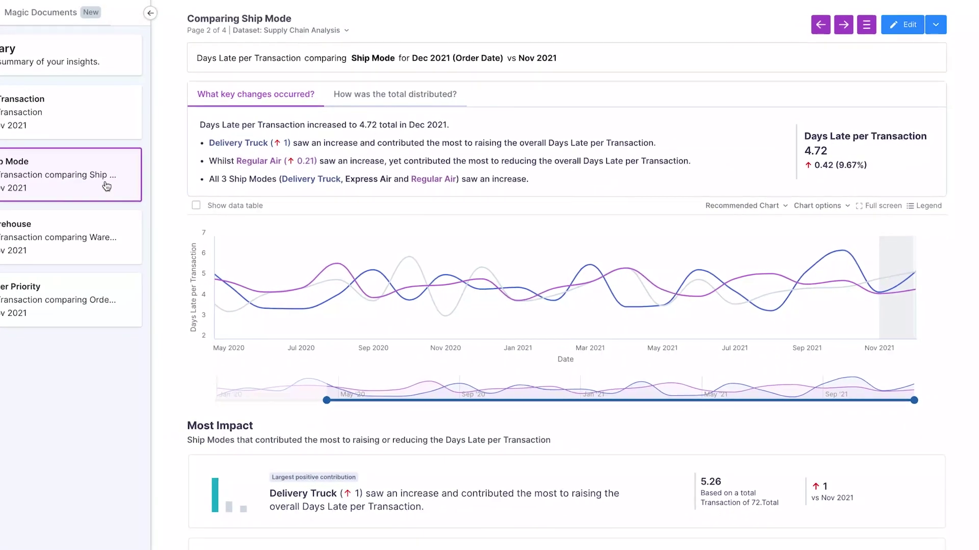
Create a new Magic Documents email written for the 'Analyst' audience.
click(52, 18)
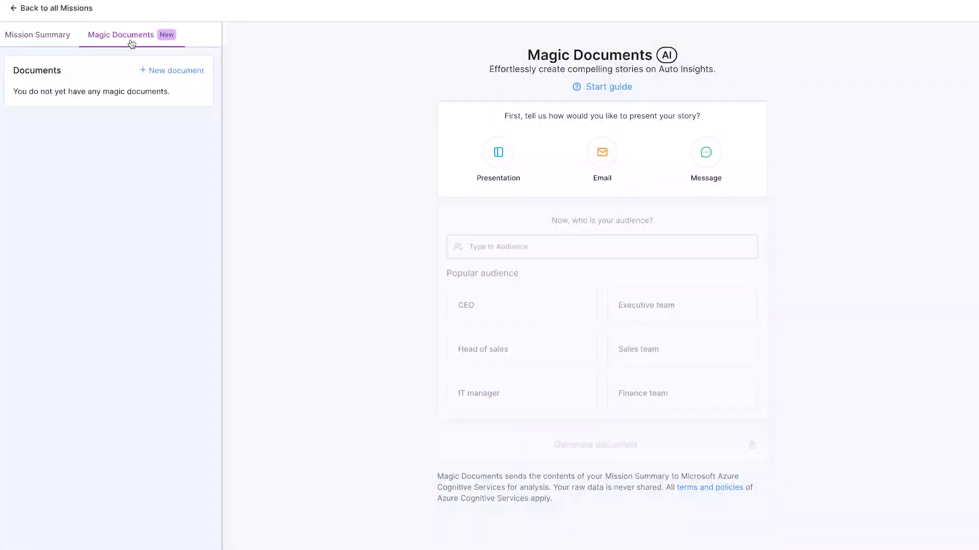
click(154, 71)
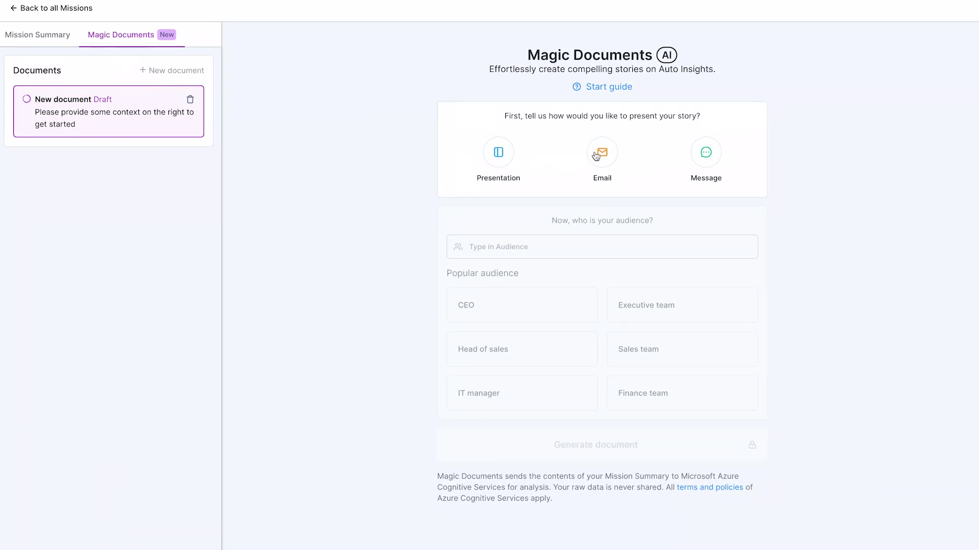
click(596, 157)
click(569, 254)
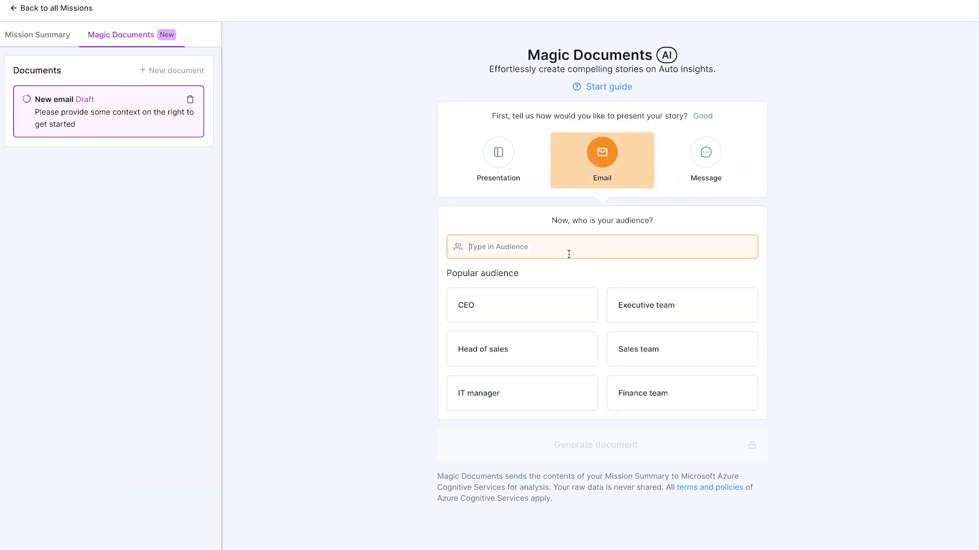
text(Analyst)
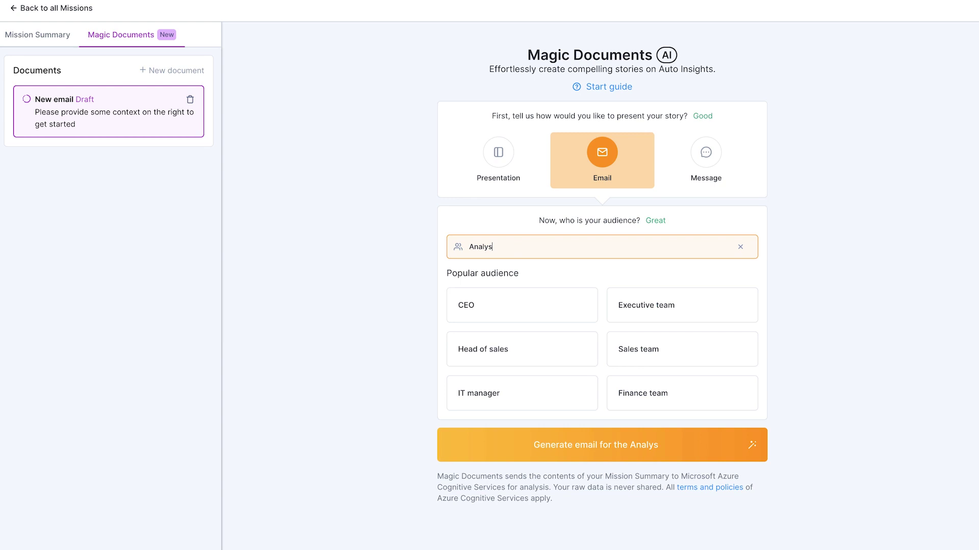
click(610, 453)
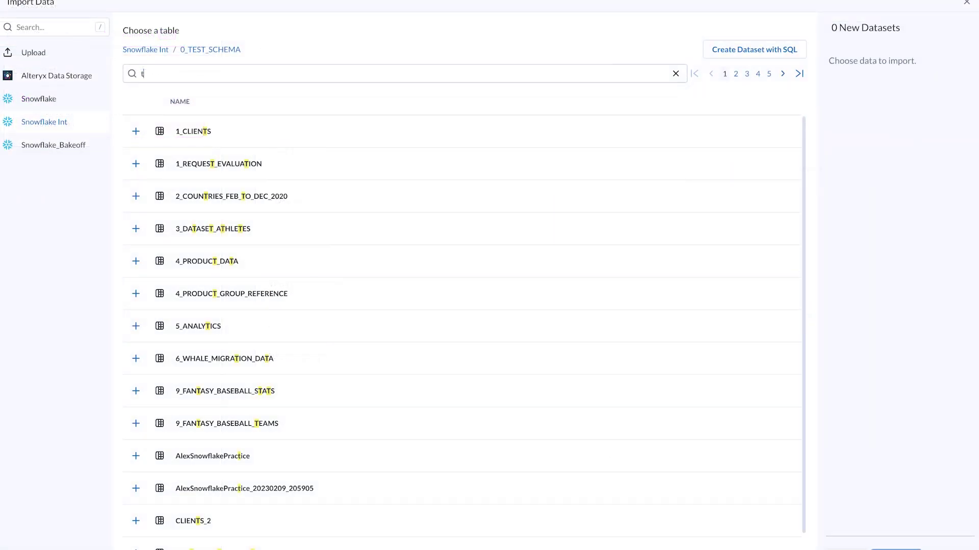
Search Snowflake for 'truck' and create the TruckData and TruckSensor datasets.
text(tru)
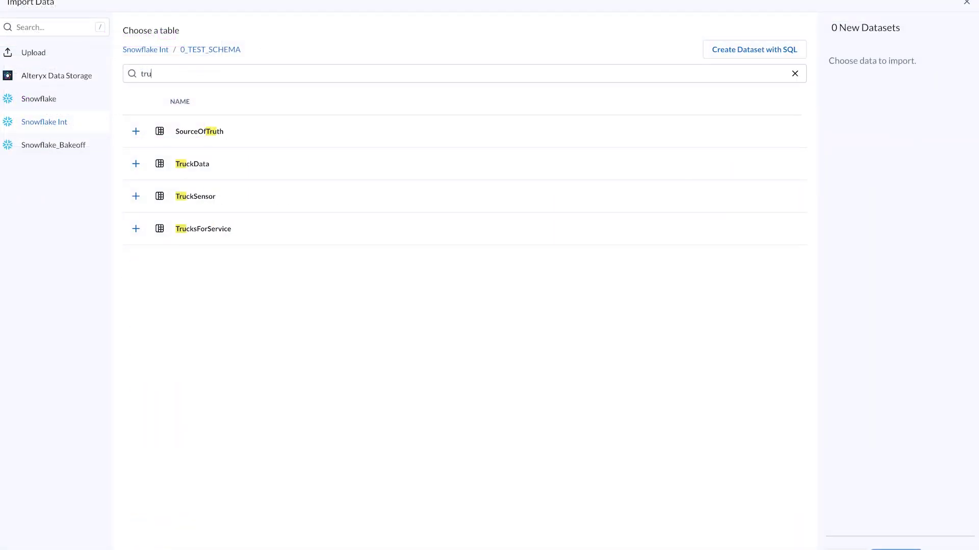
text(ck)
click(135, 132)
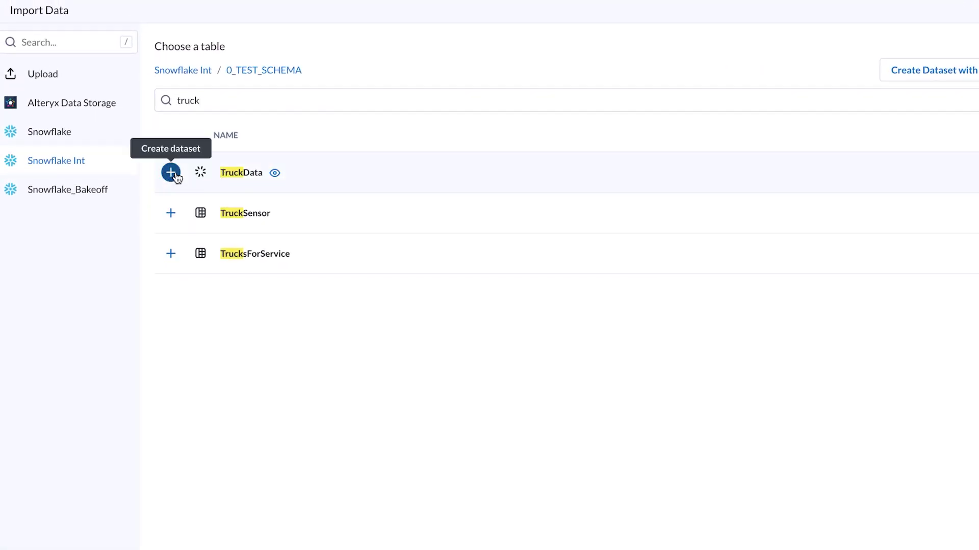
mouse_move(287, 217)
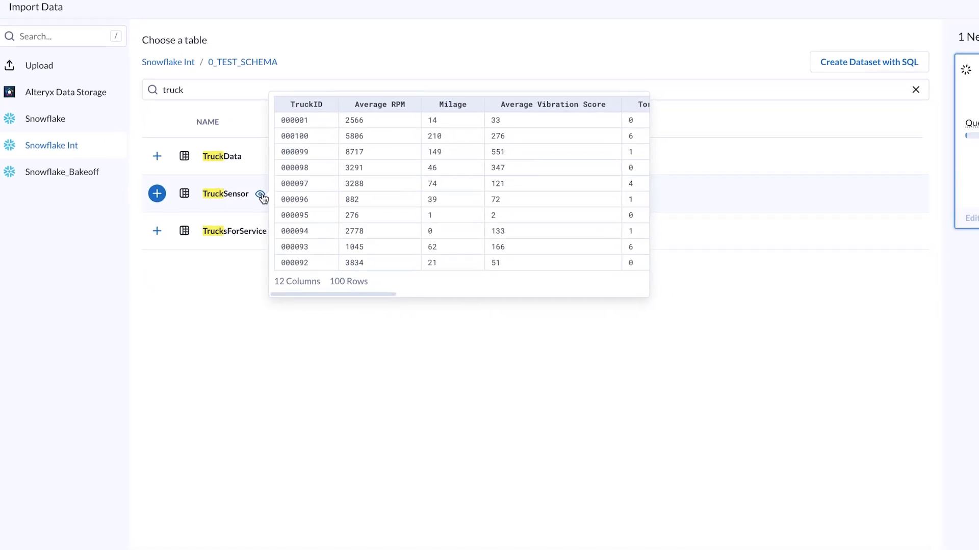
click(145, 176)
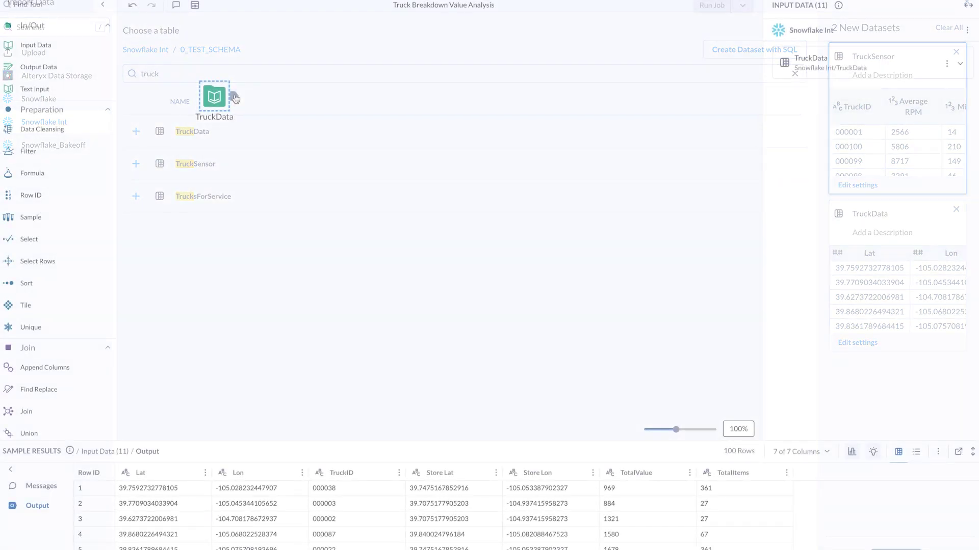
Change the TotalValue column's data type to Integer.
click(851, 452)
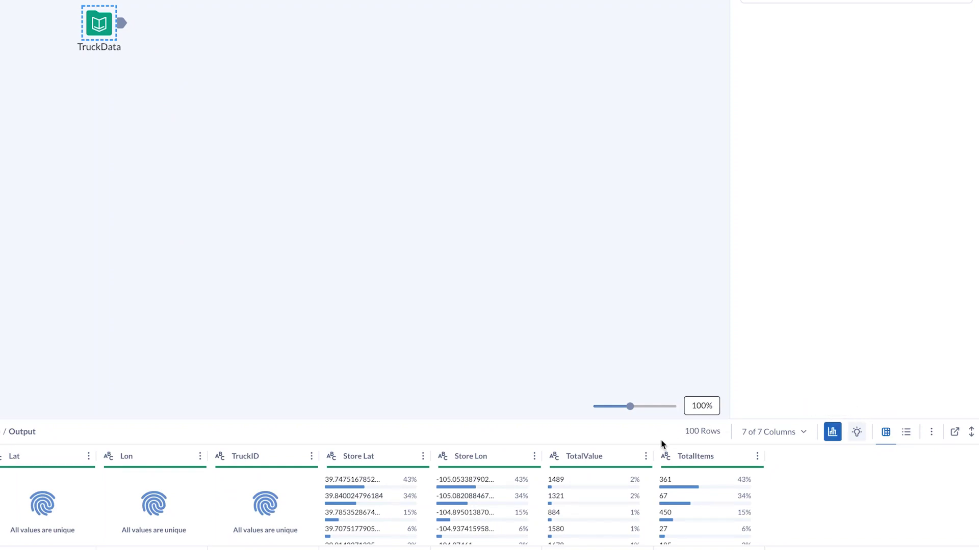
click(645, 457)
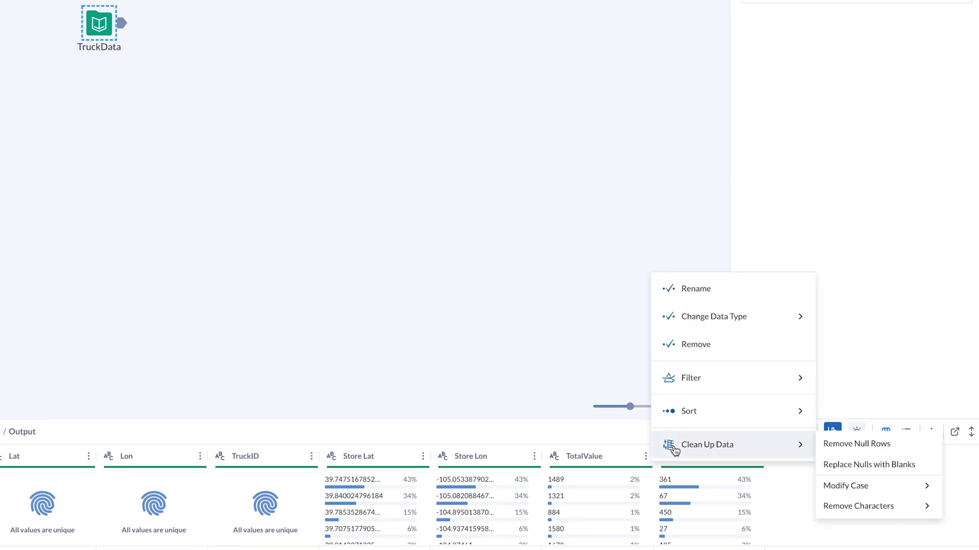
mouse_move(681, 418)
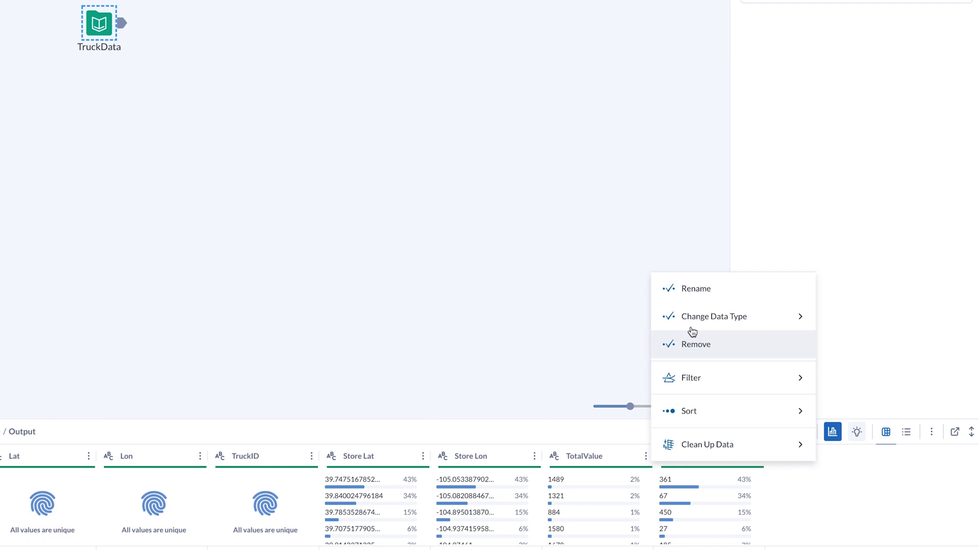
mouse_move(692, 318)
click(854, 350)
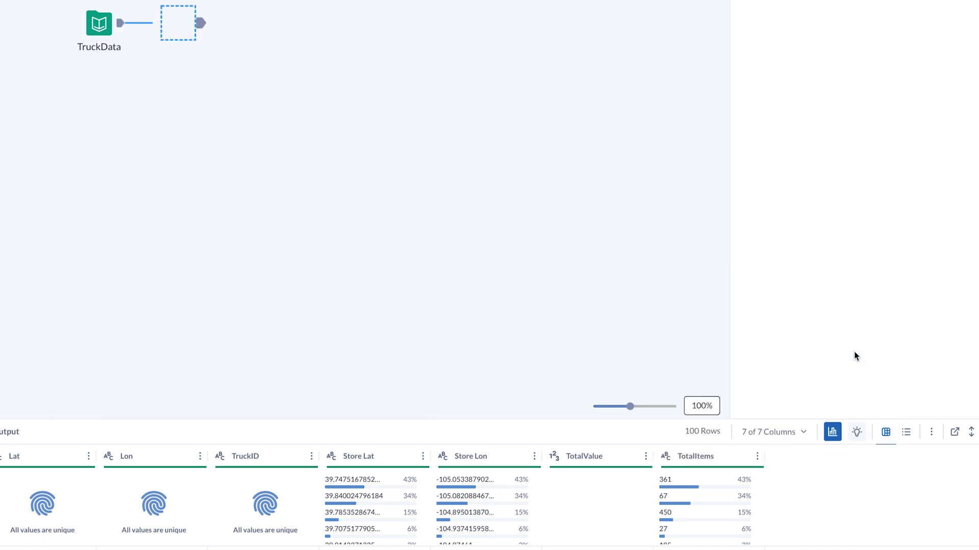
Hide column profiles and review the suggested steps for TotalValue, then close them.
click(833, 432)
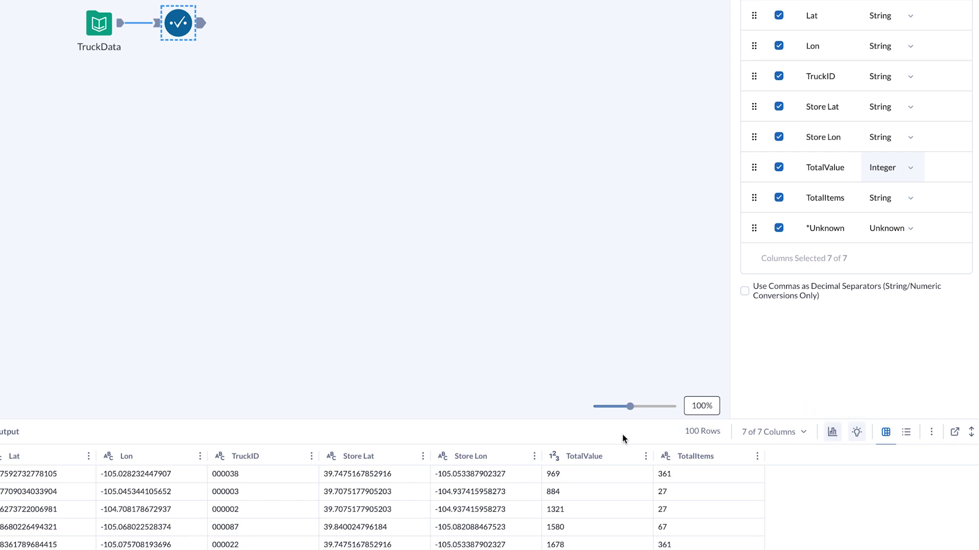
click(600, 457)
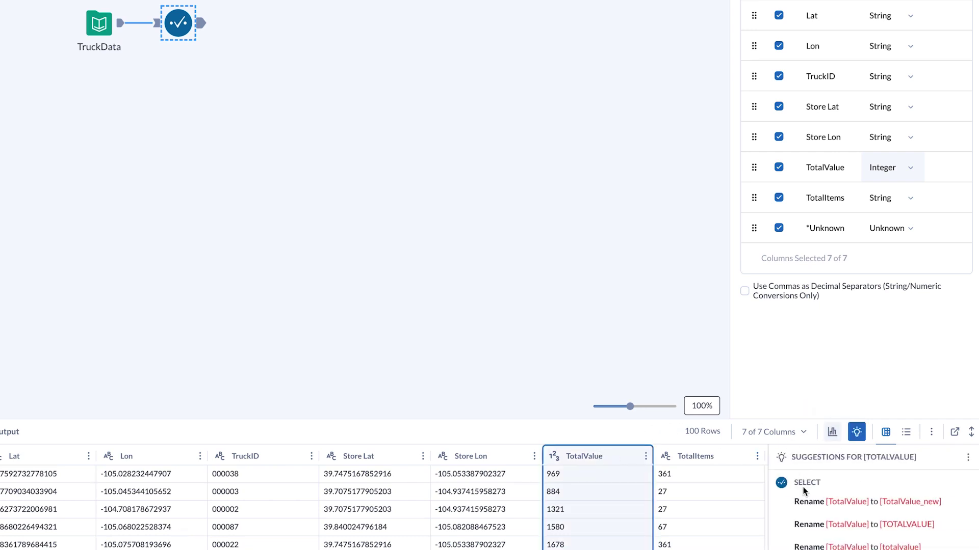
scroll(803, 492, down, 5)
scroll(804, 491, down, 1)
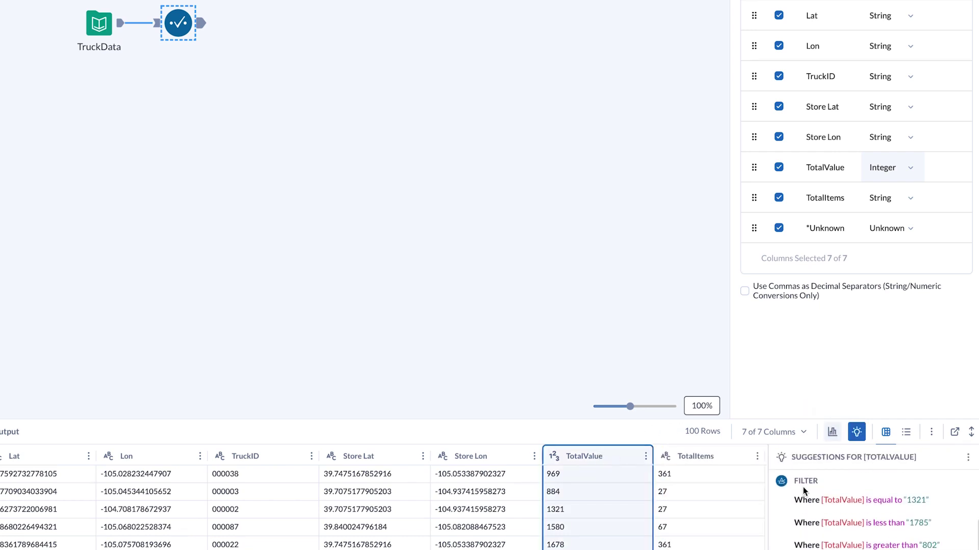
scroll(803, 490, up, 3)
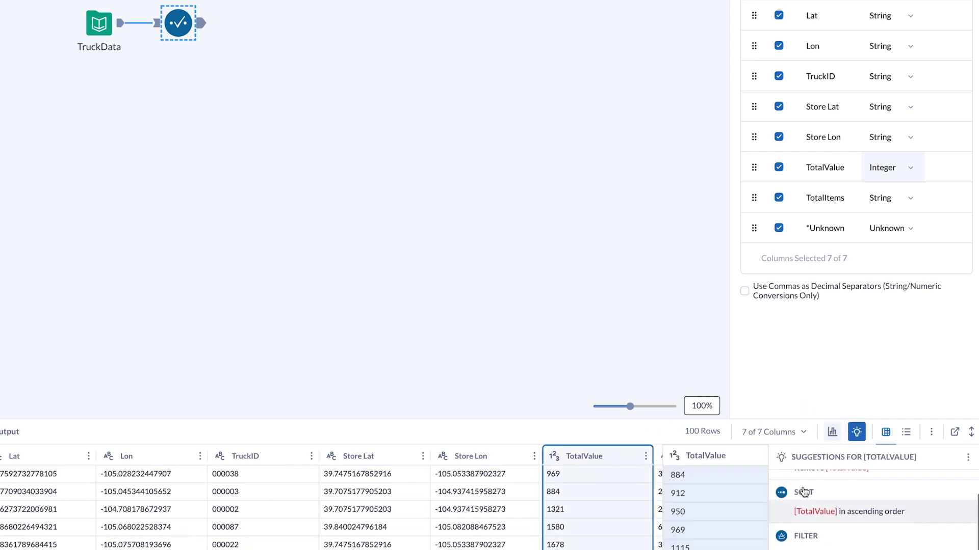
click(857, 431)
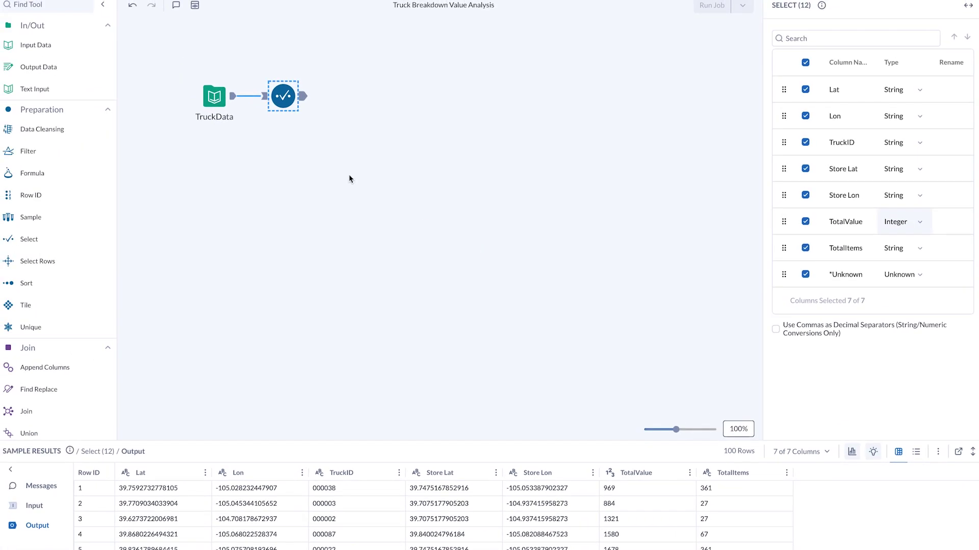
Add a TruckSensor input and a Join after Select, feeding TruckSensor to R and matching on TruckID.
drag(69, 47, 207, 165)
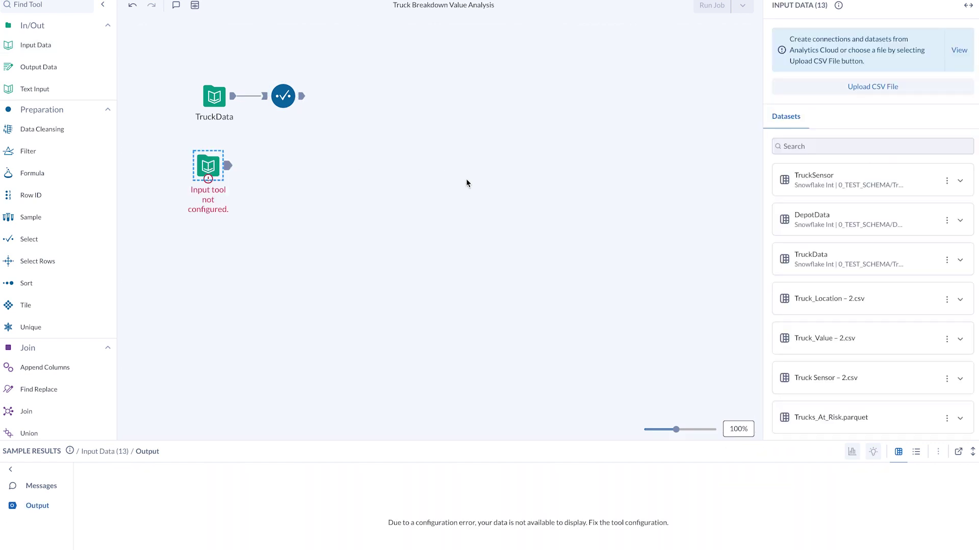
click(793, 179)
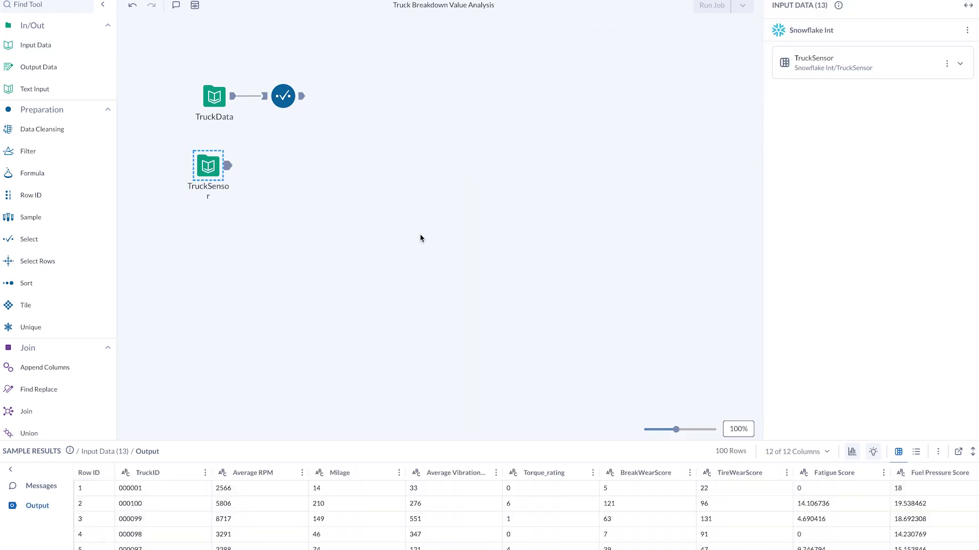
drag(62, 410, 353, 112)
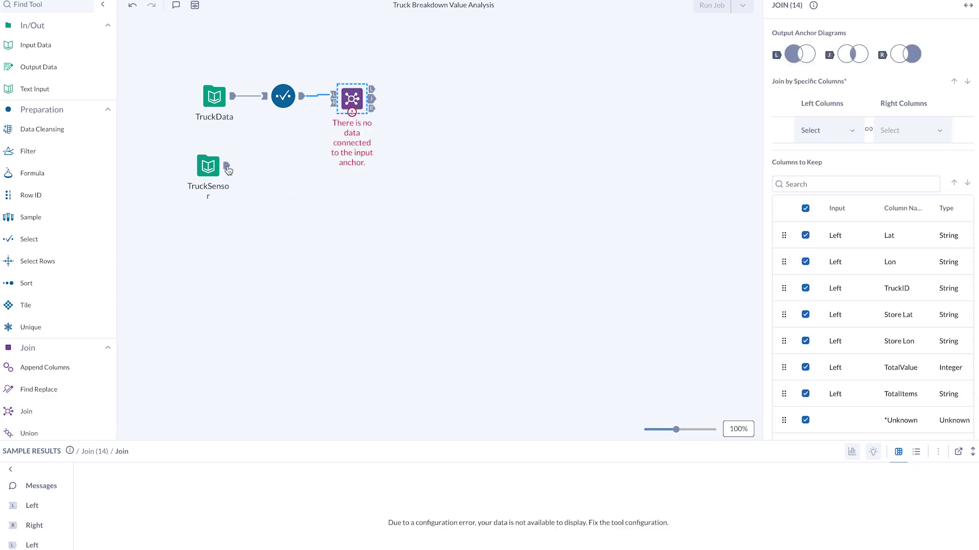
drag(227, 167, 332, 105)
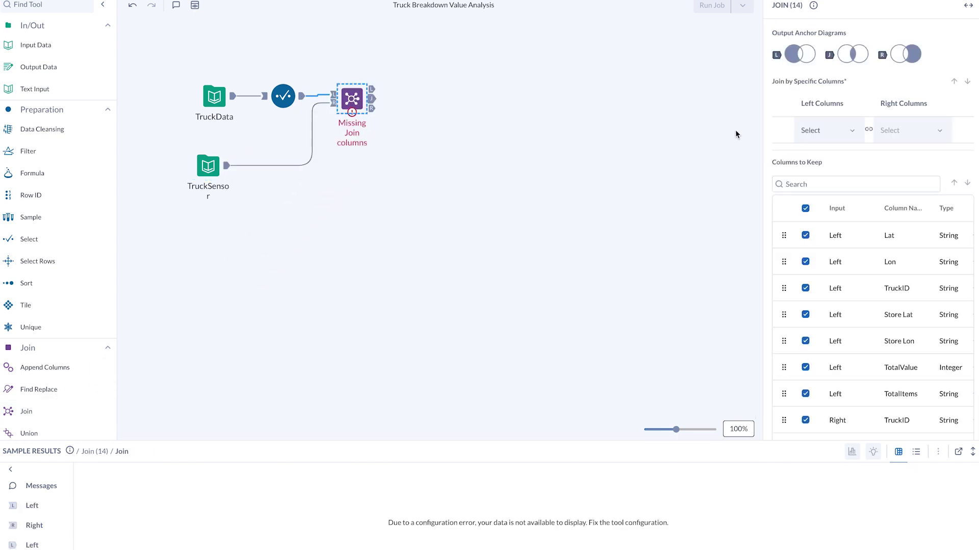
click(853, 132)
click(839, 185)
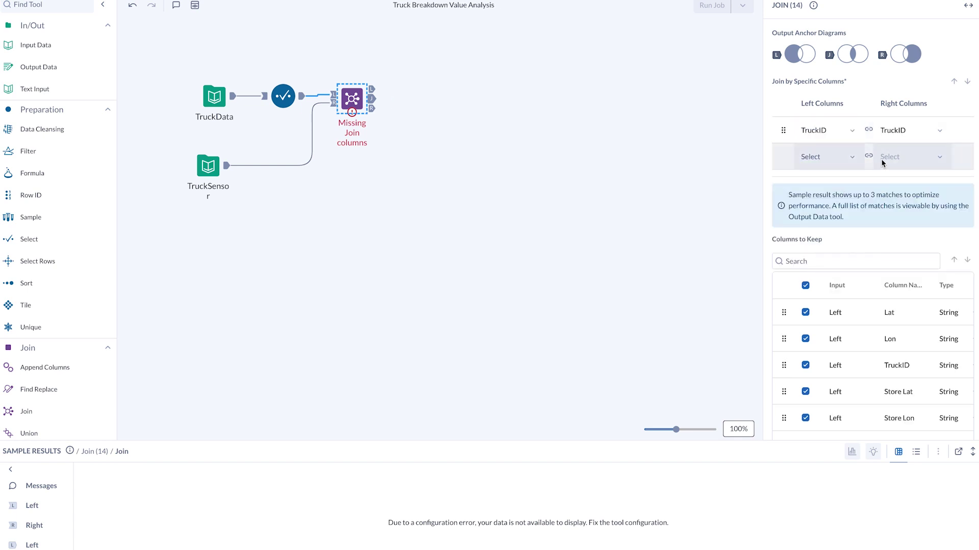
Add a Summarize step after the Join, grouping by Breakdown, and pick an aggregation for TotalValue.
drag(37, 49, 432, 98)
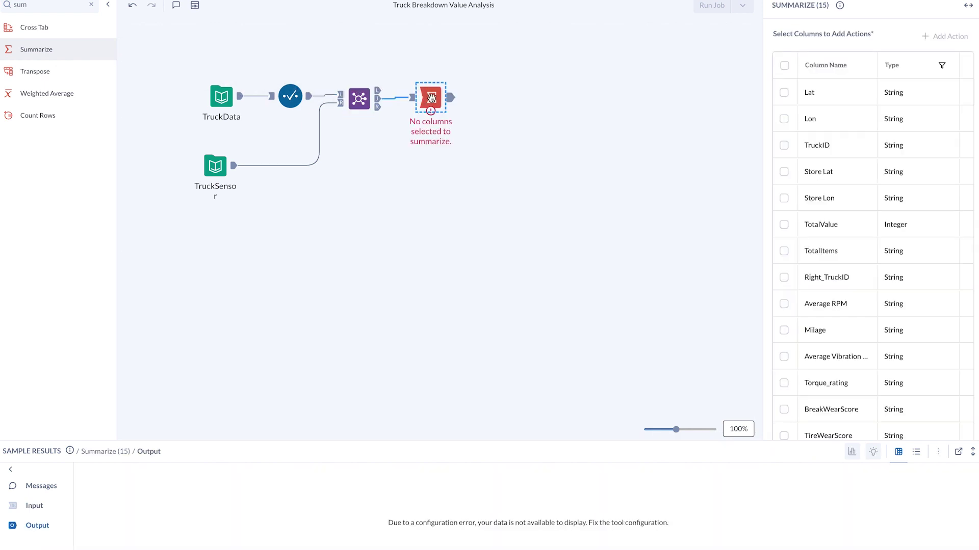
scroll(860, 232, down, 5)
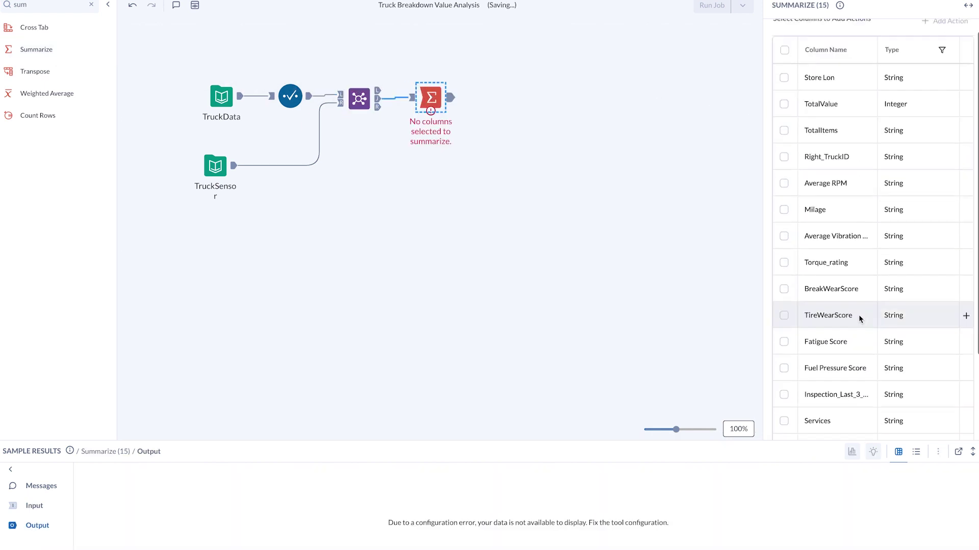
click(966, 341)
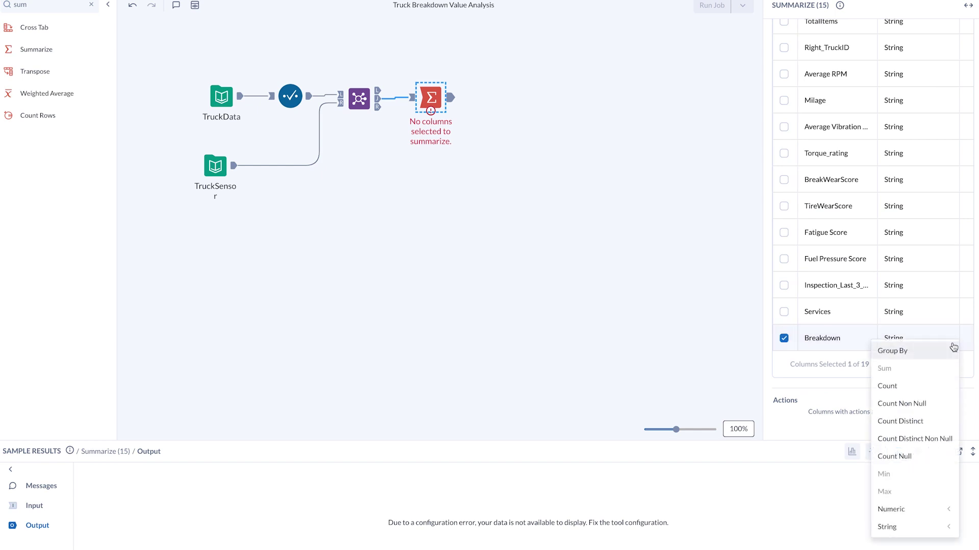
click(943, 349)
scroll(918, 233, up, 3)
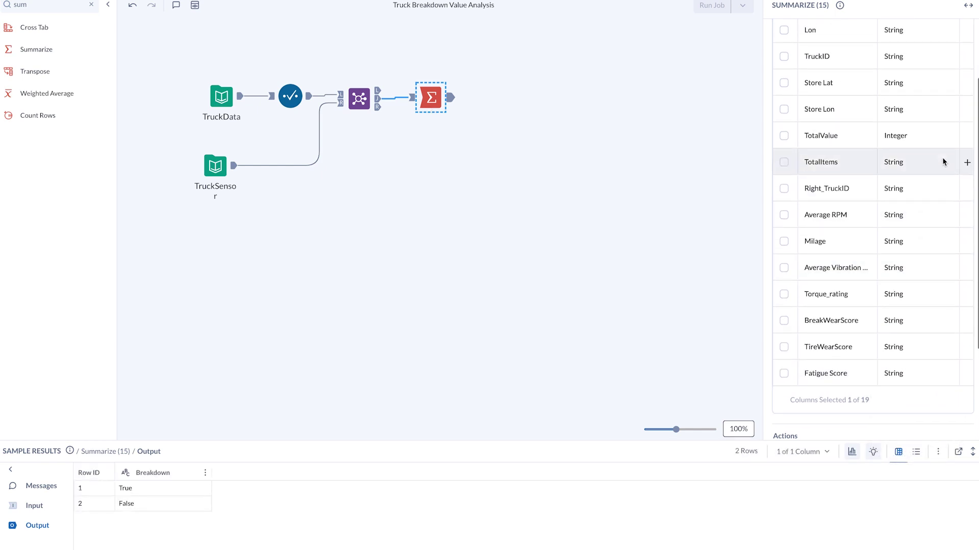
click(967, 135)
Sum TotalValue per Breakdown, then plot Milage against BreakWearScore in the correlation insights.
click(940, 164)
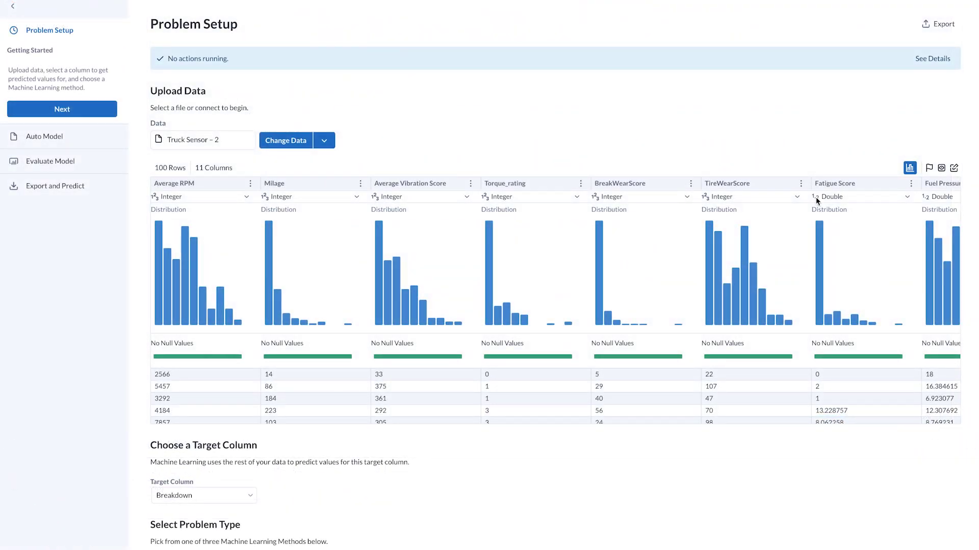
click(926, 171)
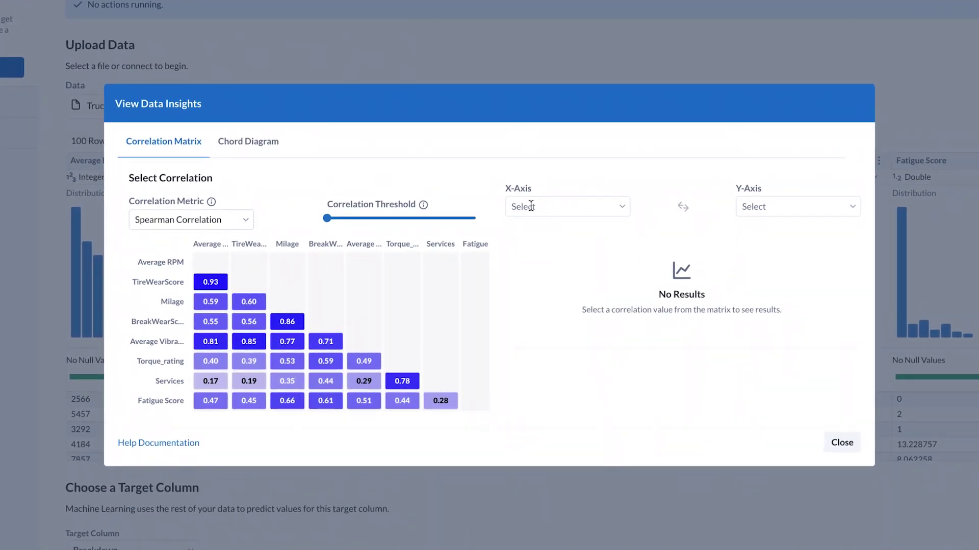
click(282, 327)
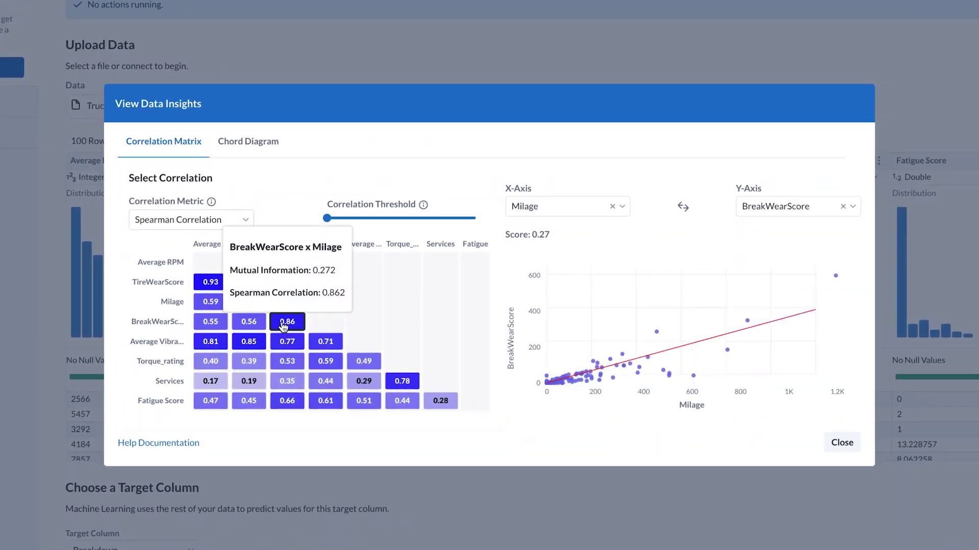
Show the correlation chord diagram with the threshold raised to about 0.73.
click(249, 147)
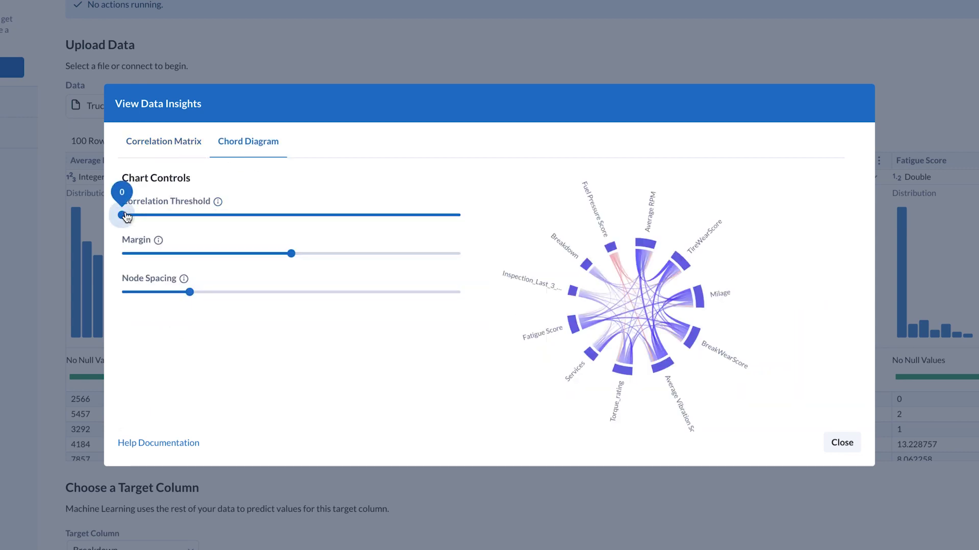
drag(125, 214, 366, 187)
mouse_move(638, 264)
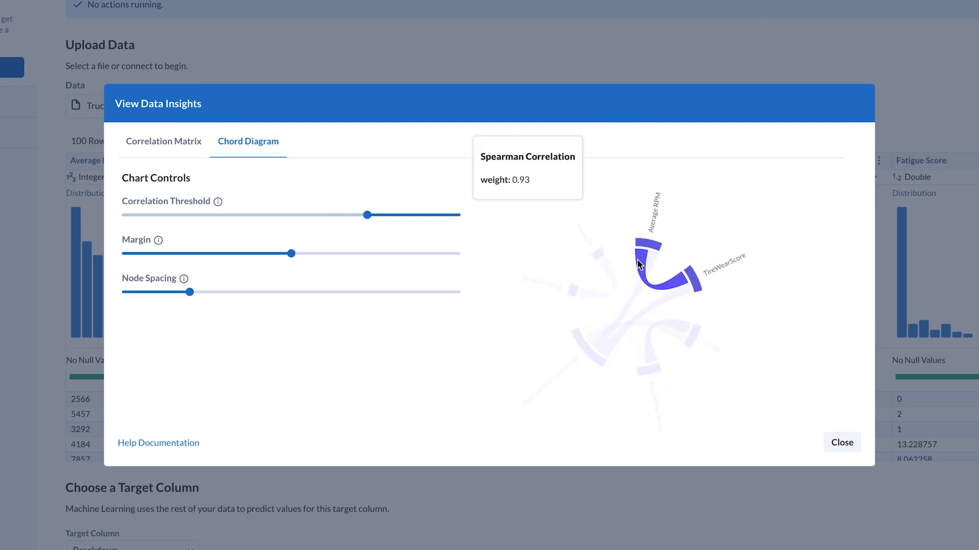
mouse_move(635, 289)
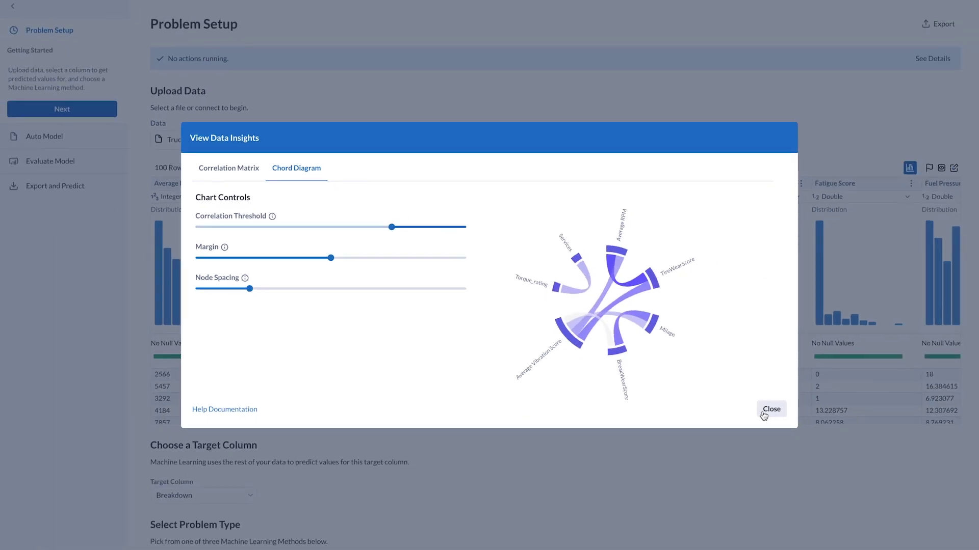
Close the data insights and proceed to Auto Model, where Extra Trees Classifier leads at Log Loss 0.56.
click(771, 410)
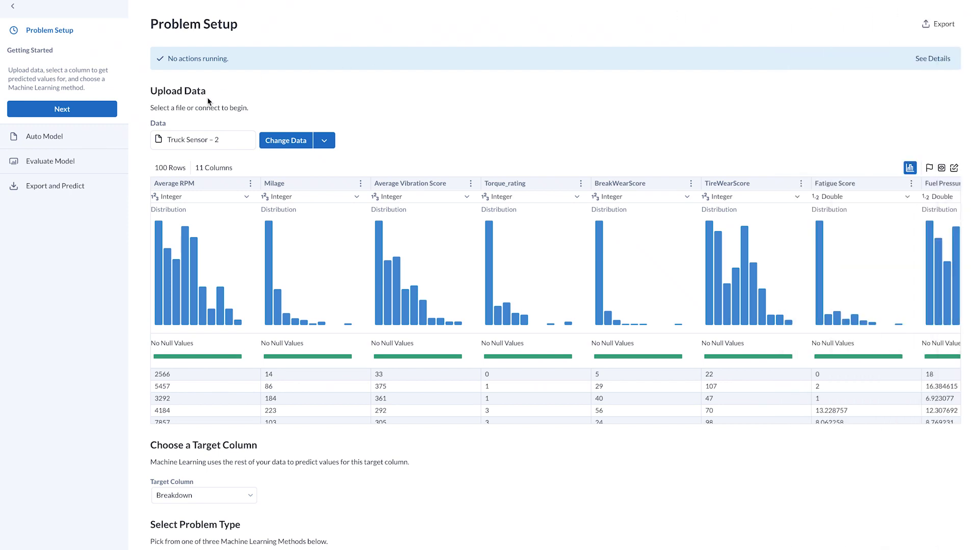
click(100, 114)
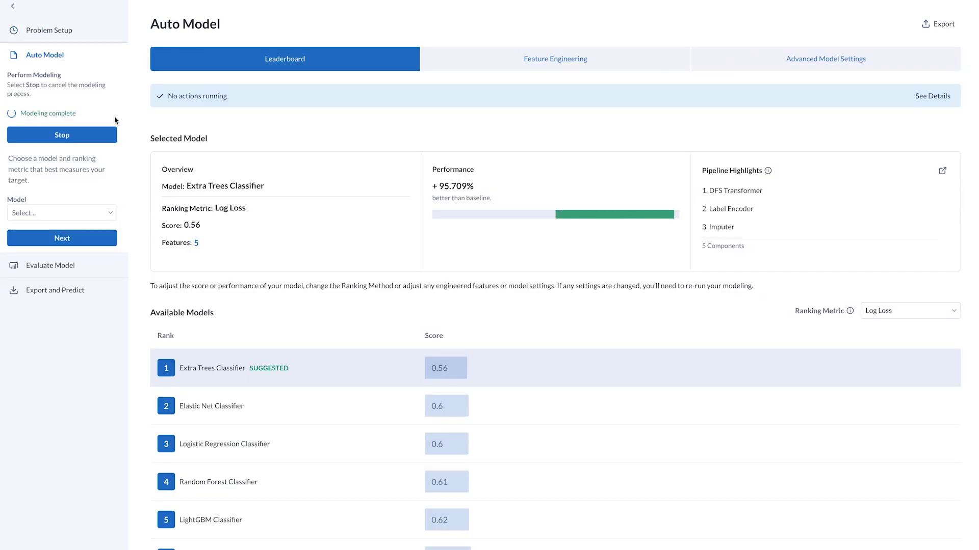
Move to Evaluate Model for Extra Trees and briefly view its pipeline diagram.
click(98, 237)
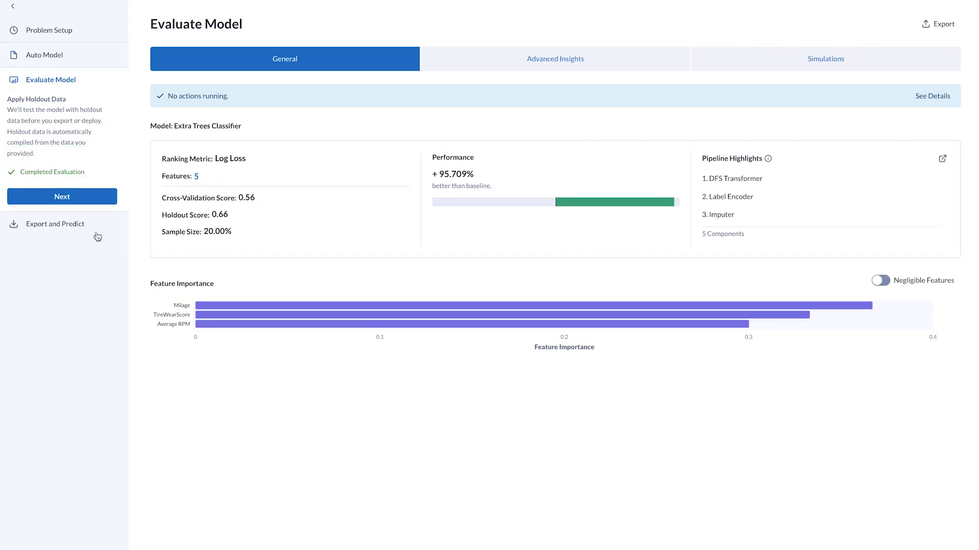
click(942, 161)
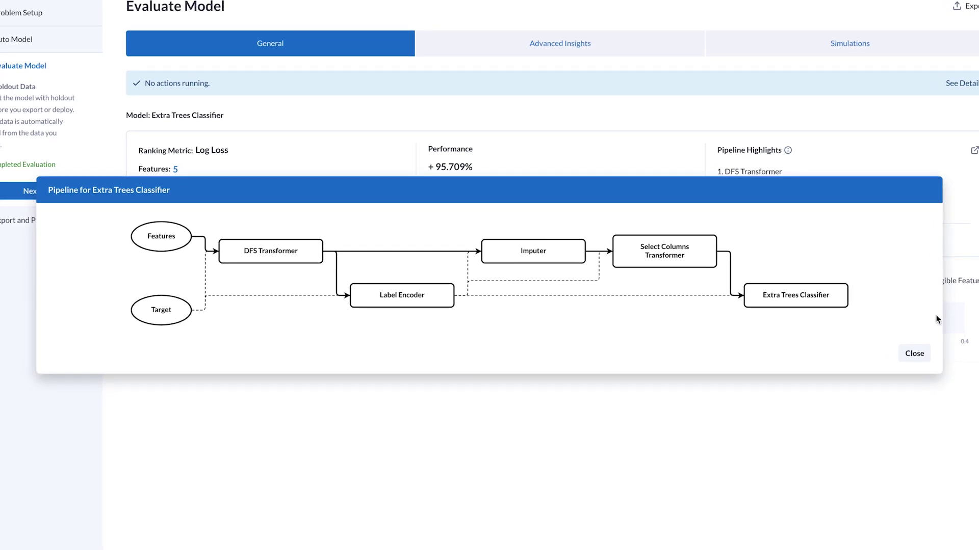
click(920, 357)
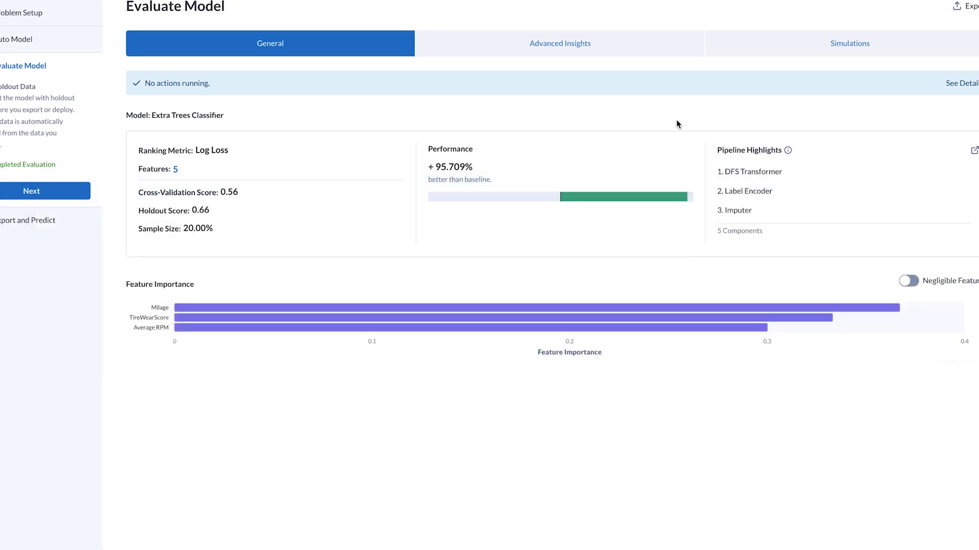
Show partial dependence plots for TireWearScore and then Average RPM.
click(600, 54)
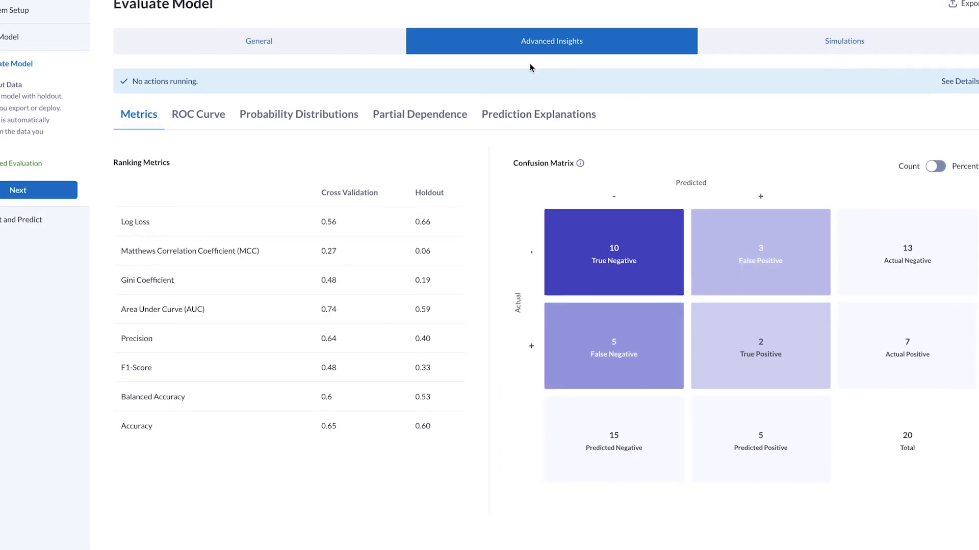
click(427, 117)
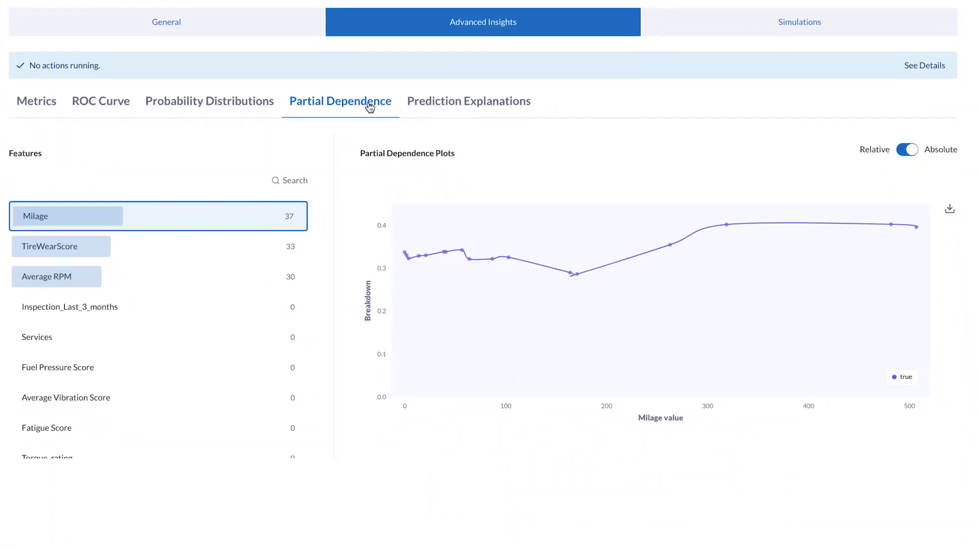
click(234, 255)
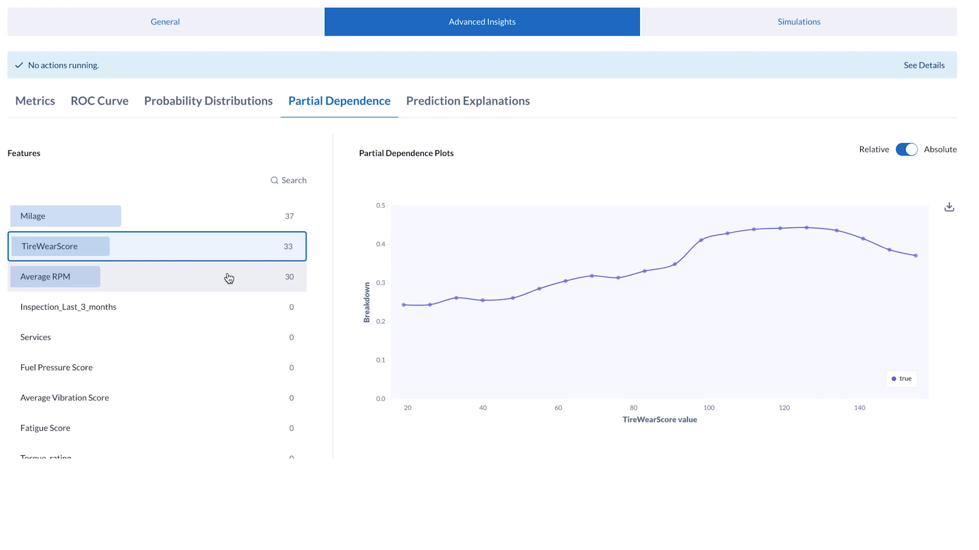
click(229, 278)
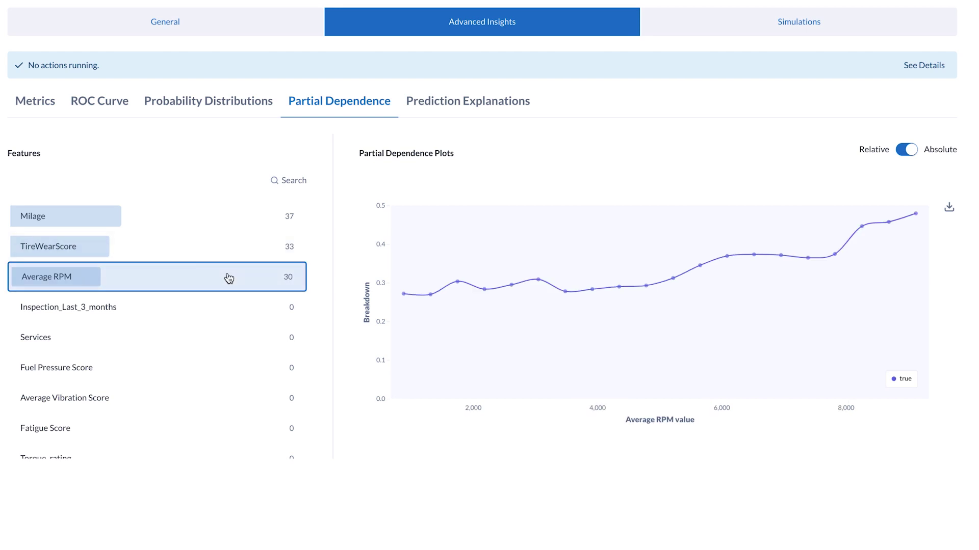
Run a Row 1 what-if with Milage 0.99k, TireWearScore 165, Average RPM 9.26k, predicting 84.45% true.
click(686, 23)
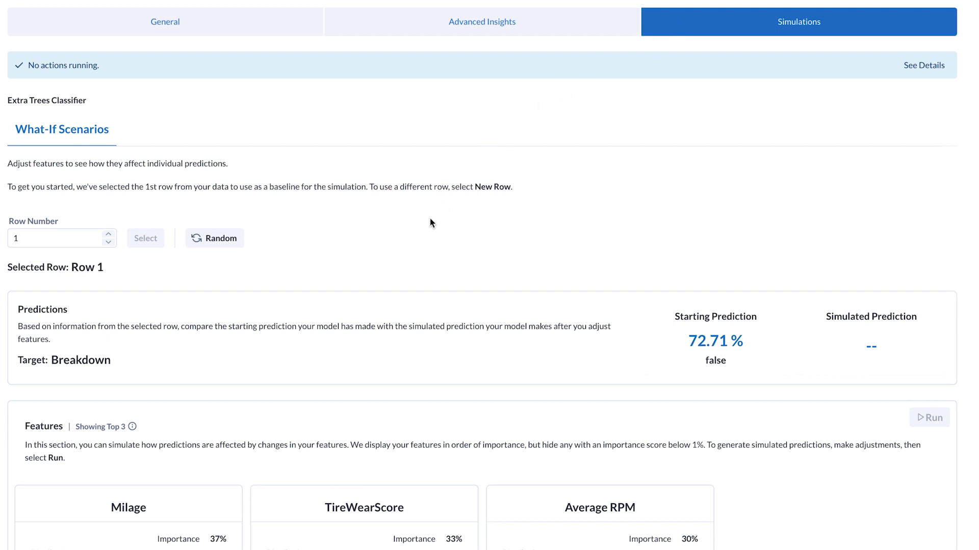
scroll(400, 261, down, 4)
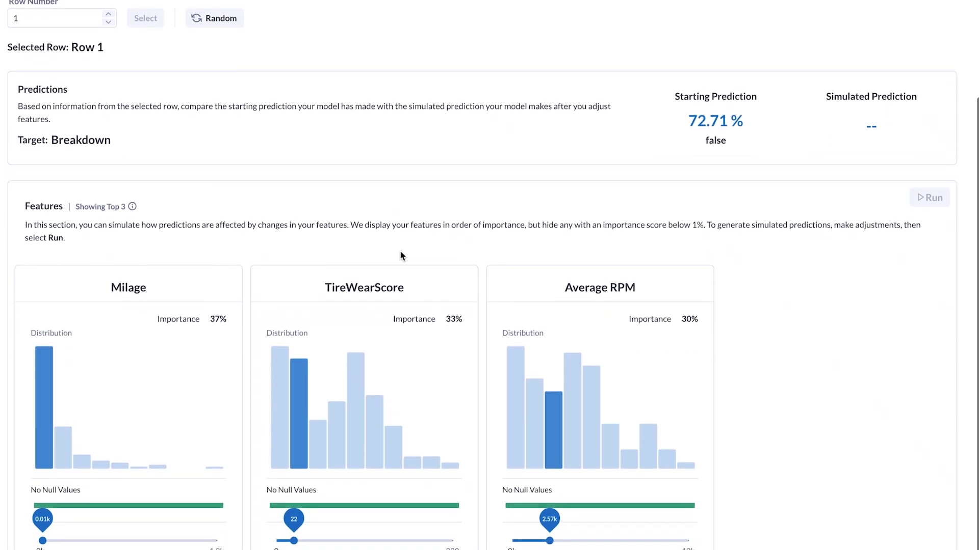
scroll(305, 295, down, 1)
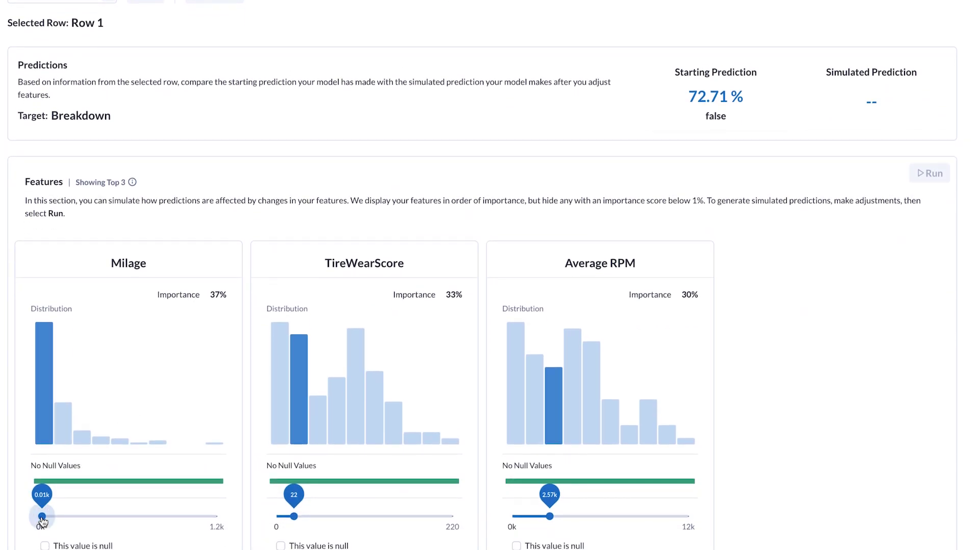
drag(42, 517, 188, 519)
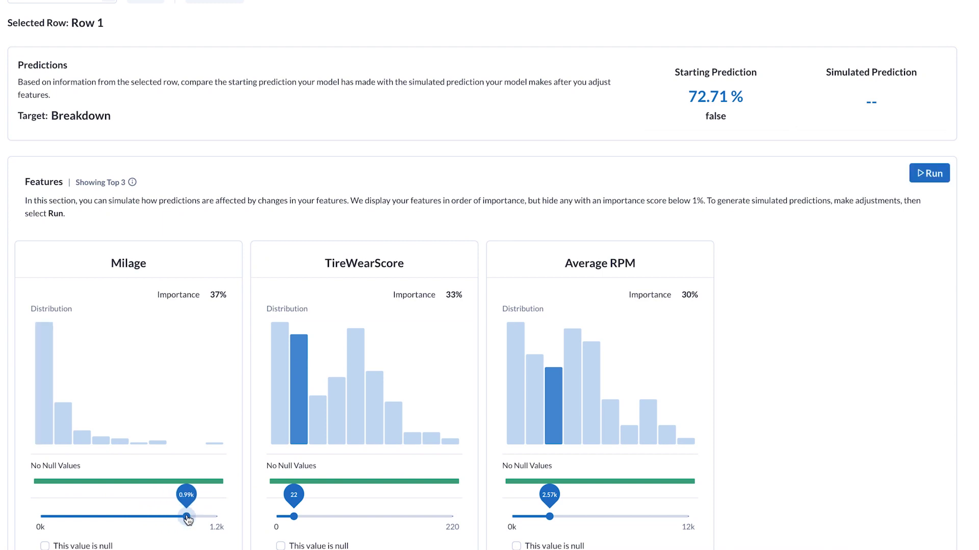
drag(293, 517, 408, 516)
drag(554, 512, 649, 510)
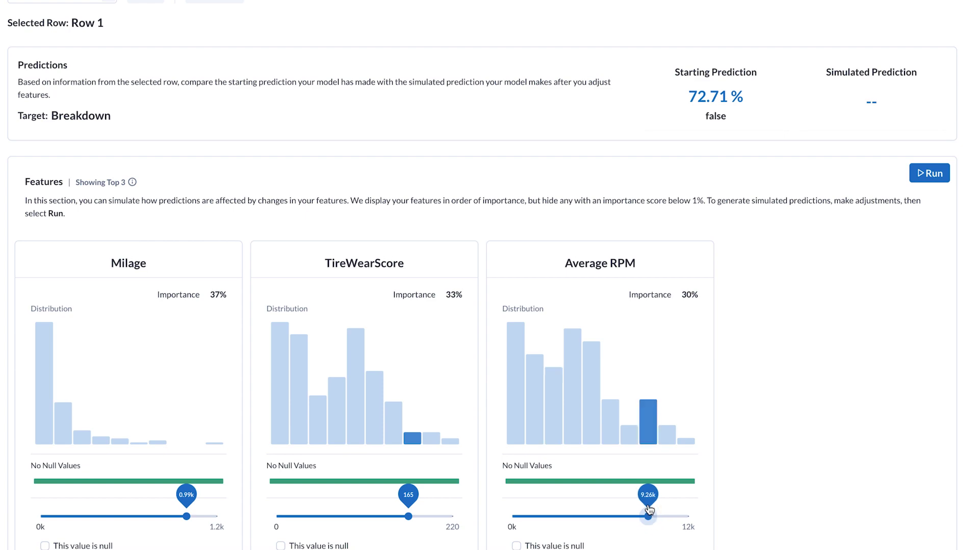
click(928, 174)
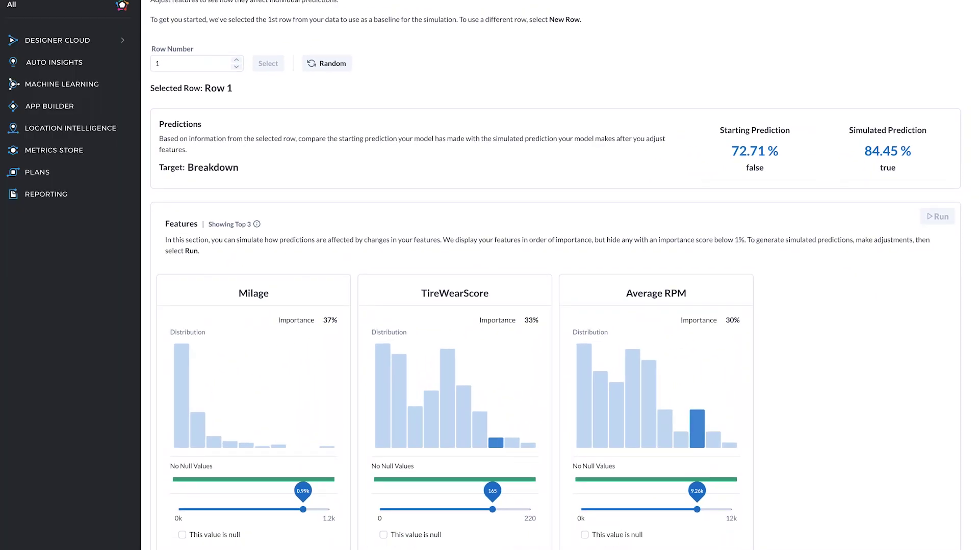
Switch to Location Intelligence and zoom the map to the Trucks layer around Denver.
click(74, 131)
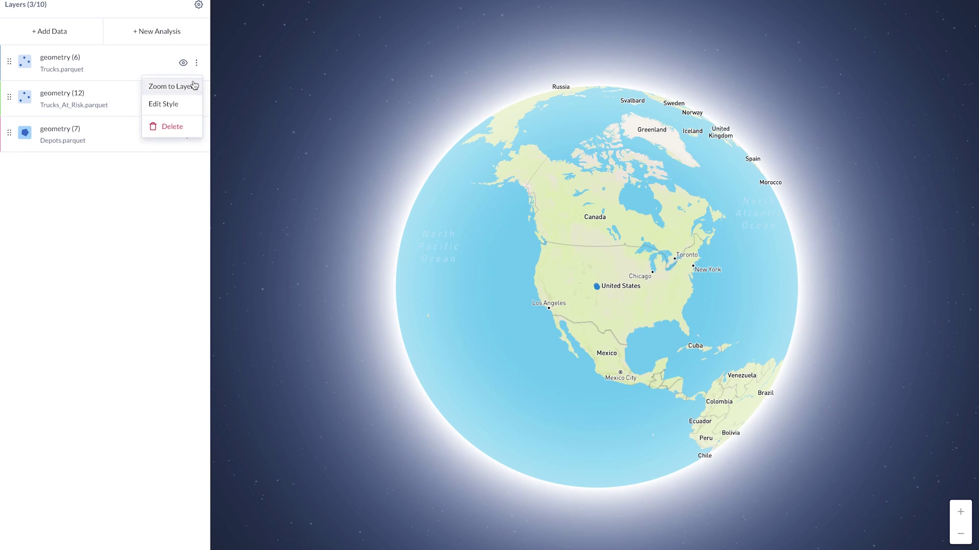
click(171, 87)
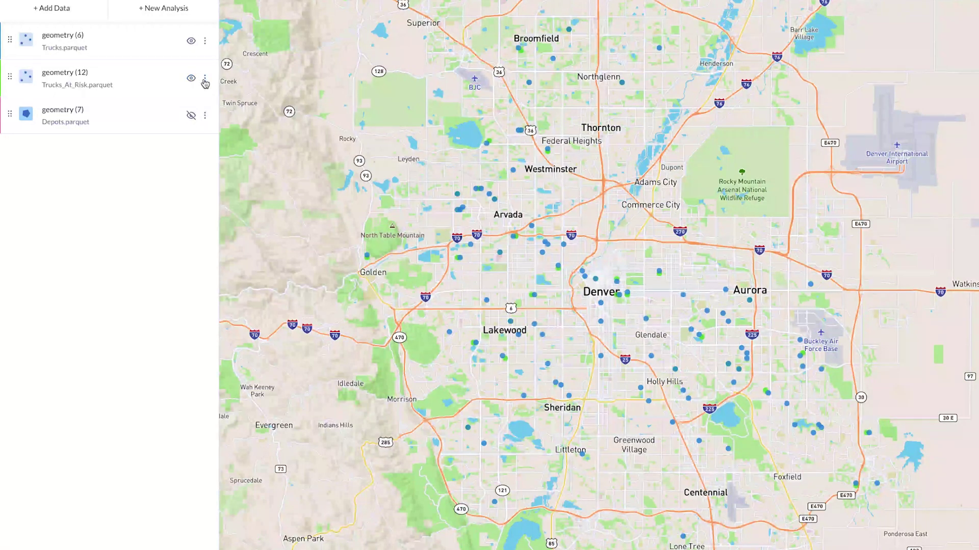
Restyle the at-risk trucks layer (geometry 12) with a red fill color.
click(205, 81)
click(170, 122)
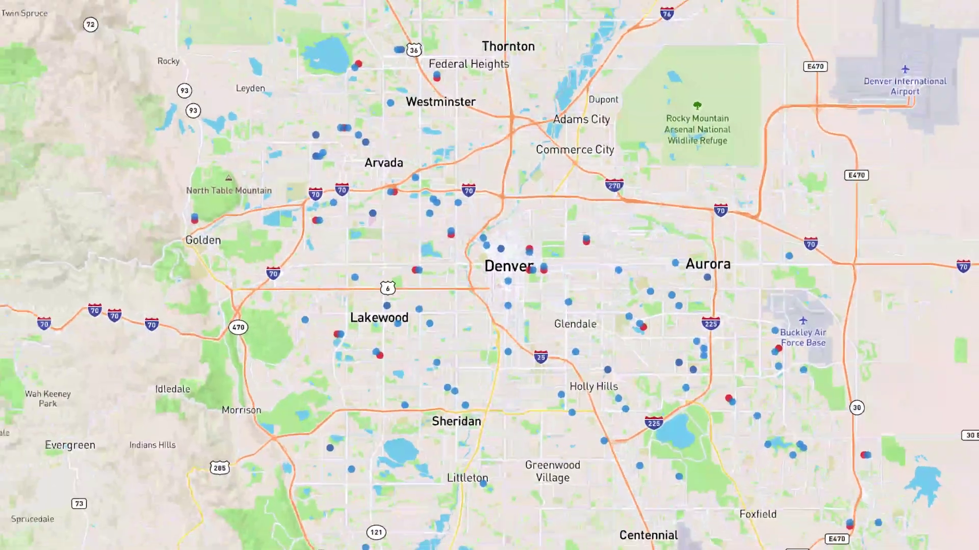
key(Escape)
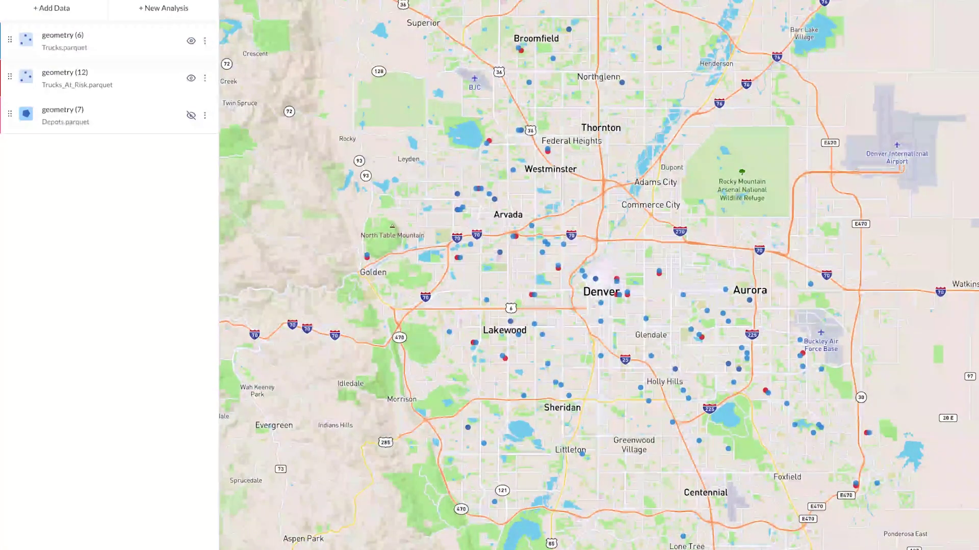